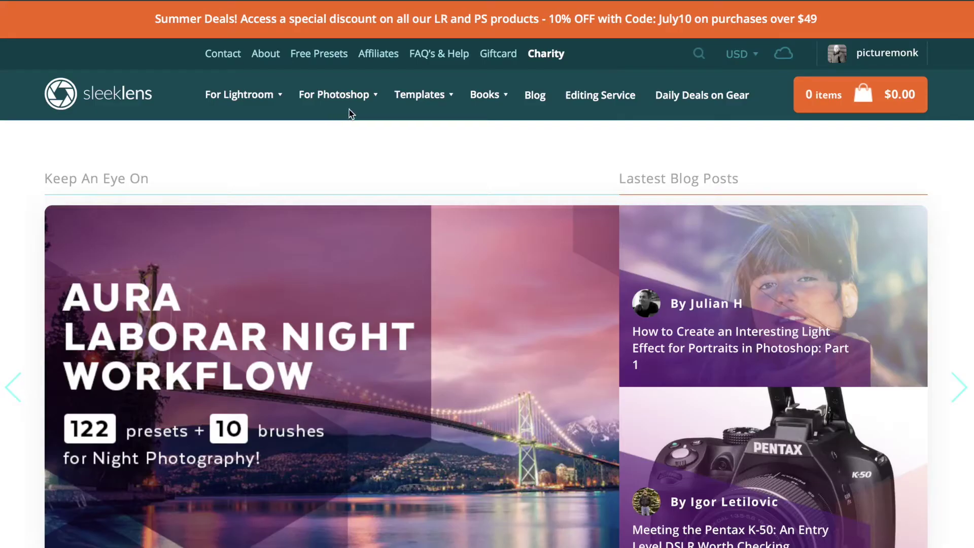
- Browse For Photoshop > Photoshop Actions and open the Free Photoshop Actions Bundle page with 12 free actions
mouse_move(402, 94)
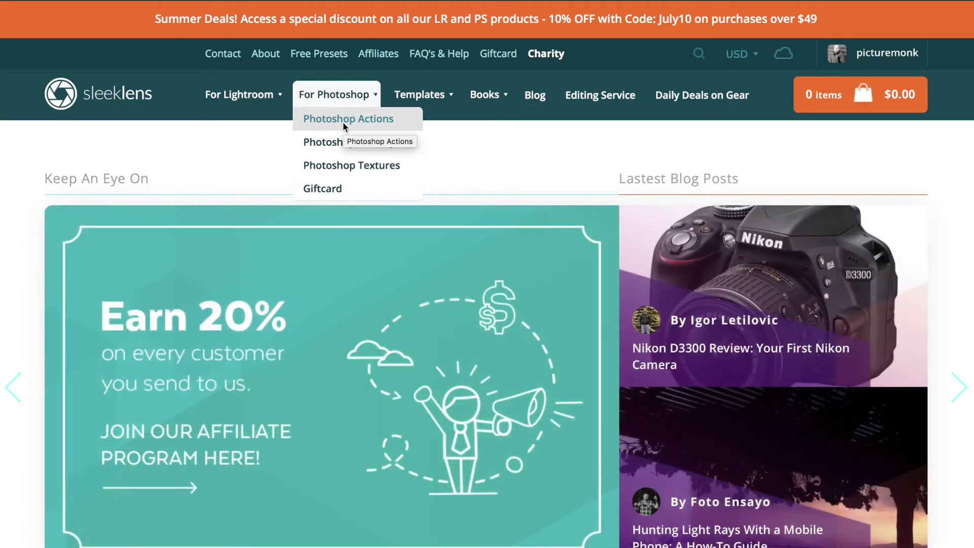
click(343, 120)
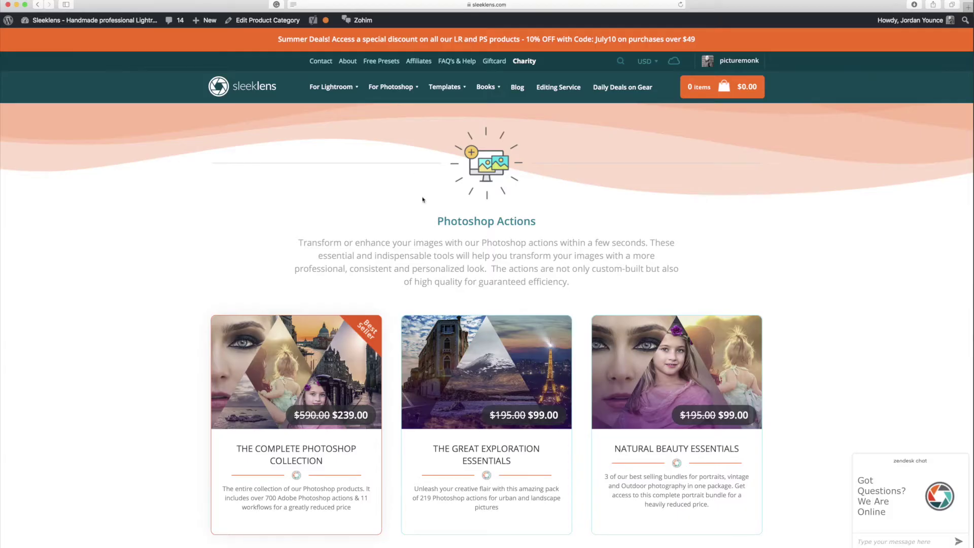
scroll(470, 243, down, 10)
scroll(470, 246, down, 20)
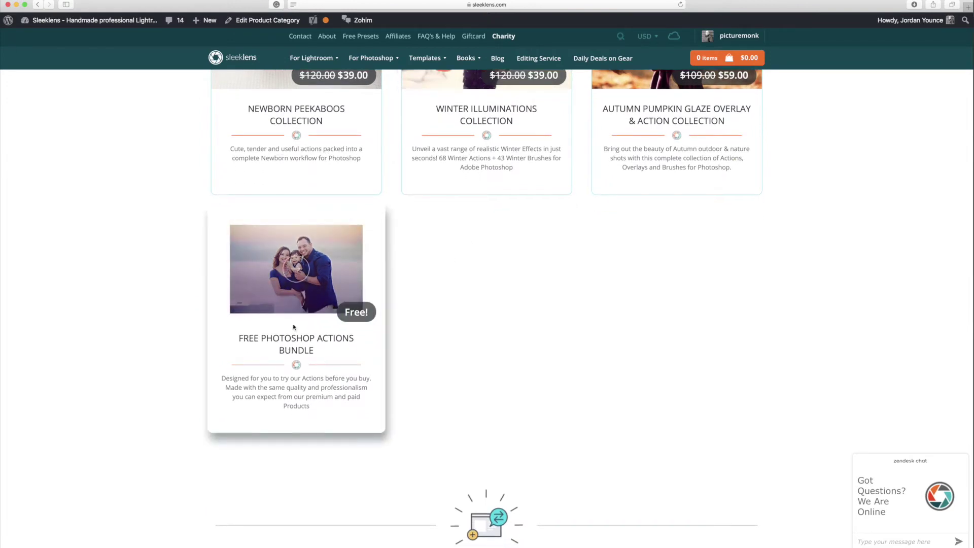
click(297, 270)
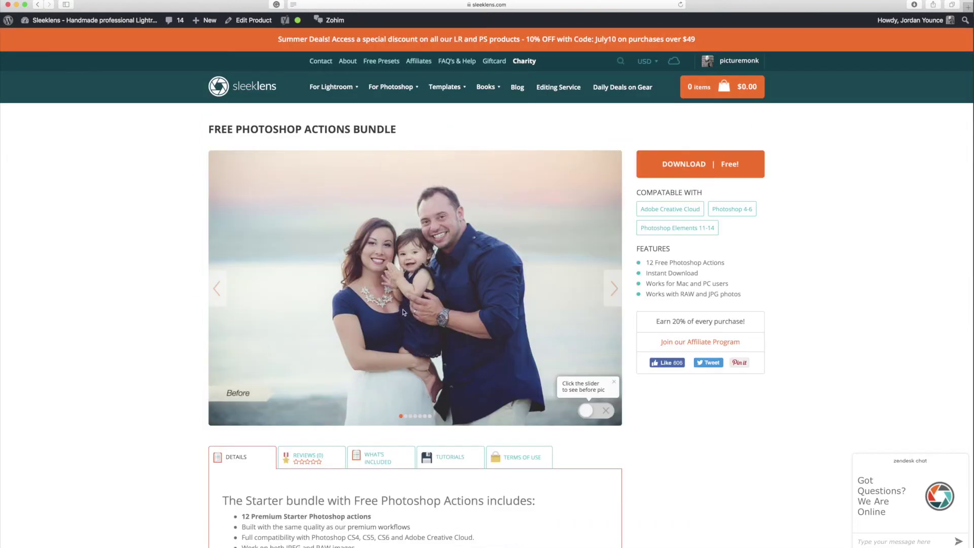
scroll(477, 343, down, 3)
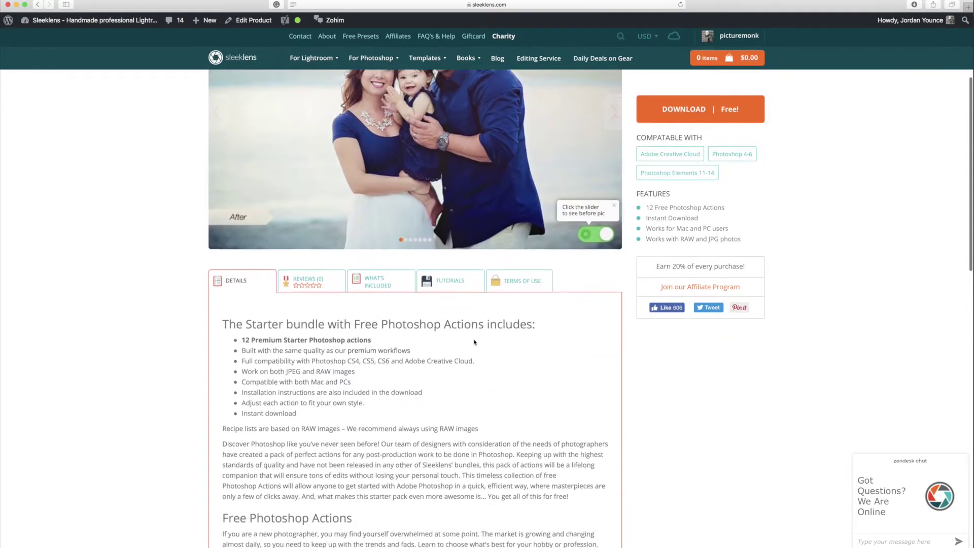
scroll(477, 343, down, 8)
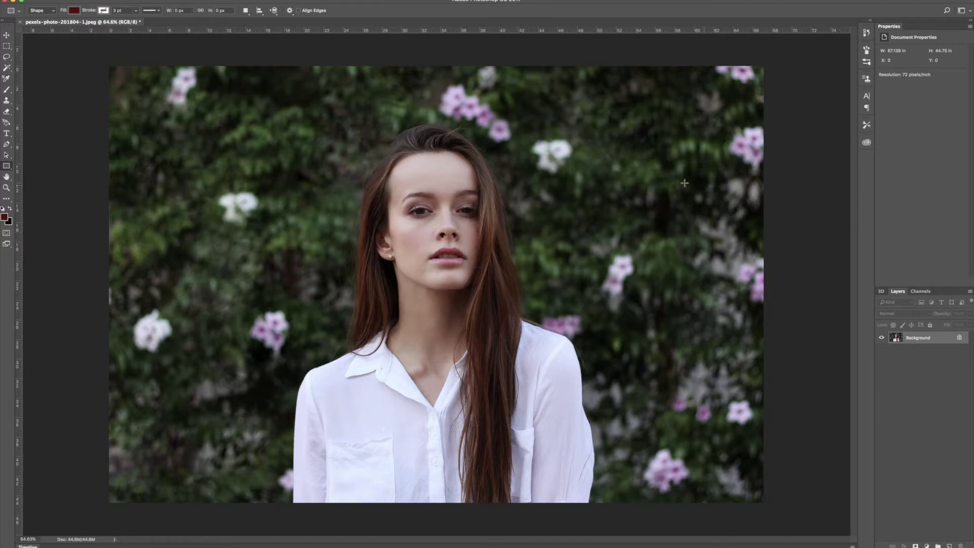
- Show the Actions panel and load the Sleeklens Strike A Pose Workflow .atn action file
click(240, 0)
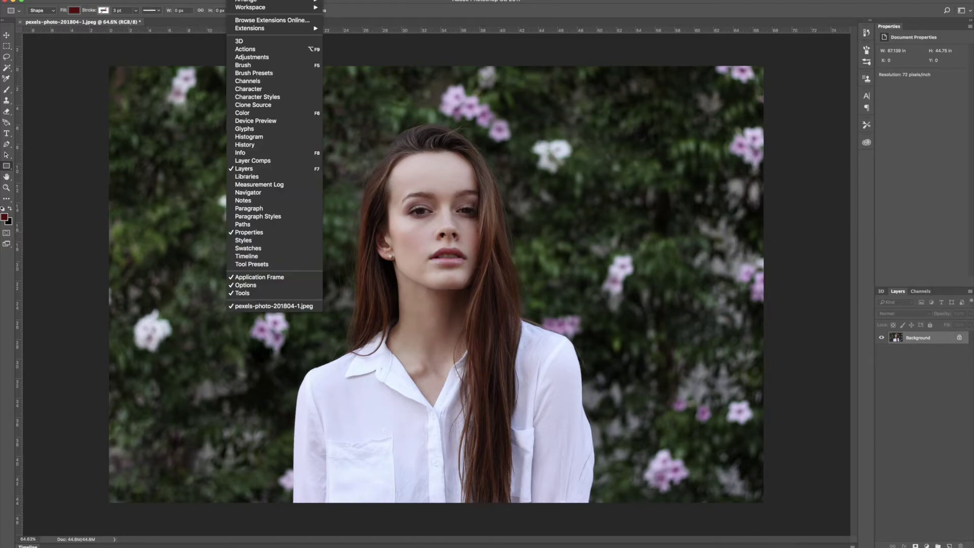
click(245, 49)
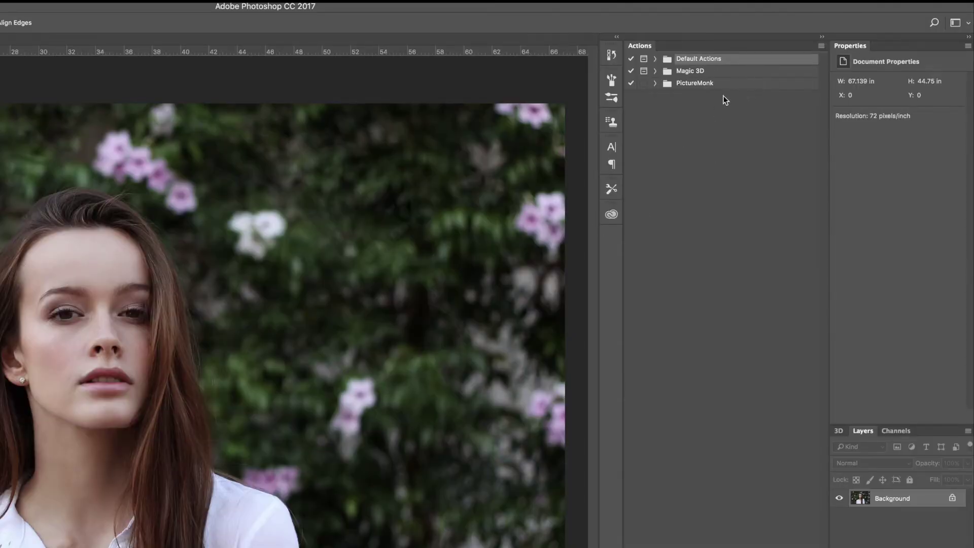
click(820, 46)
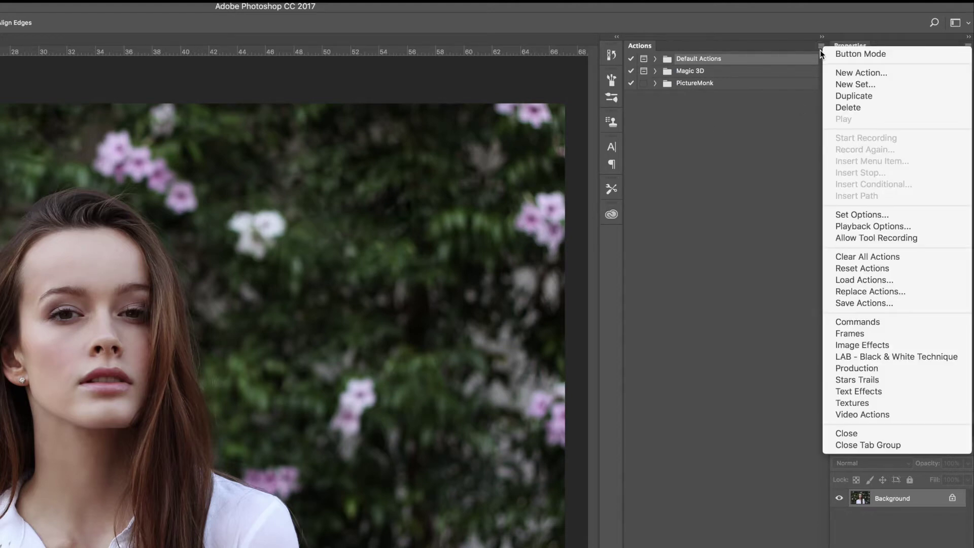
click(853, 280)
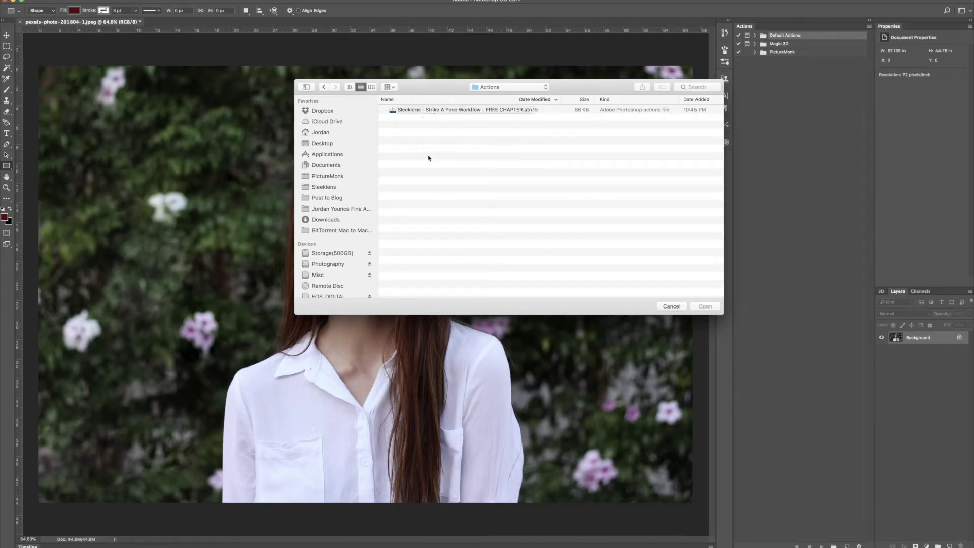
click(424, 111)
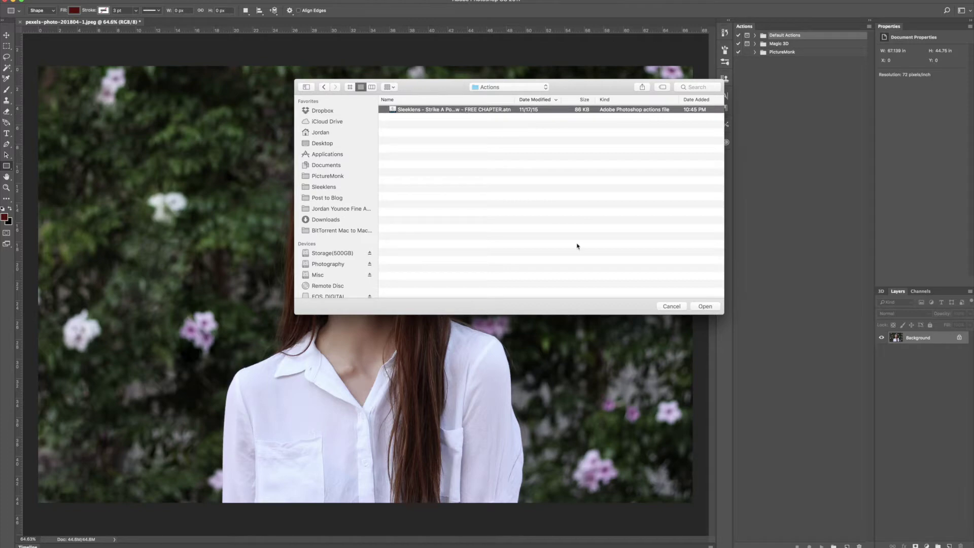
click(705, 306)
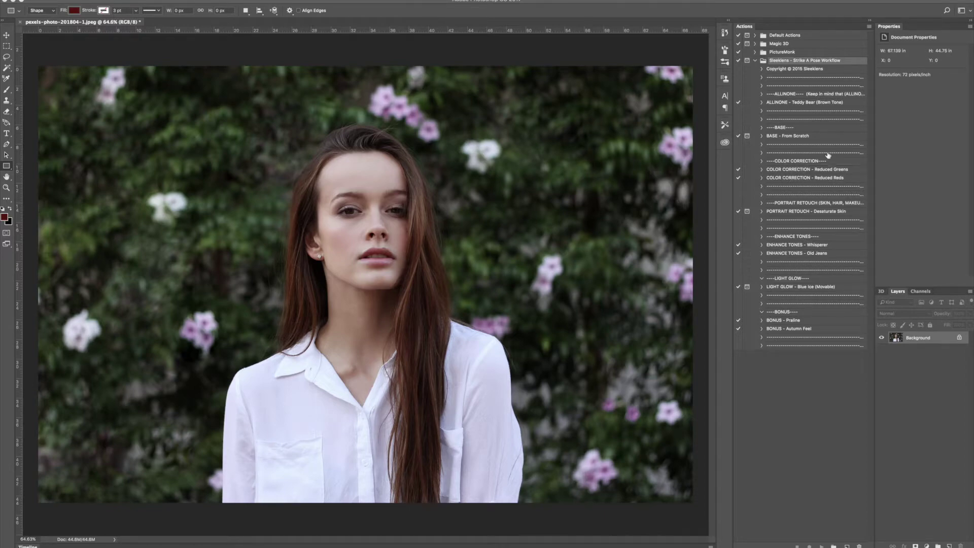
- Play ALLINONE - Teddy Bear (Brown Tone), then start the BASE - From Scratch action
click(789, 104)
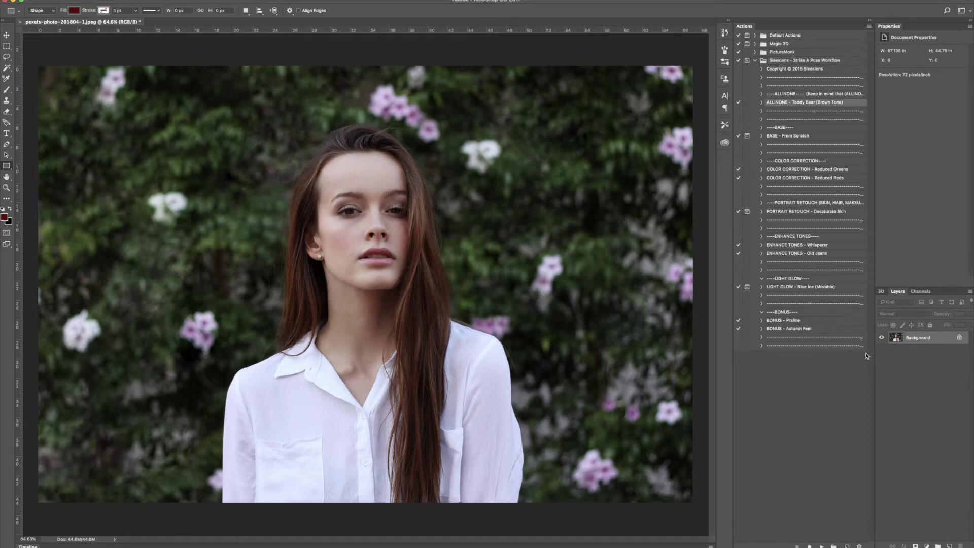
click(822, 547)
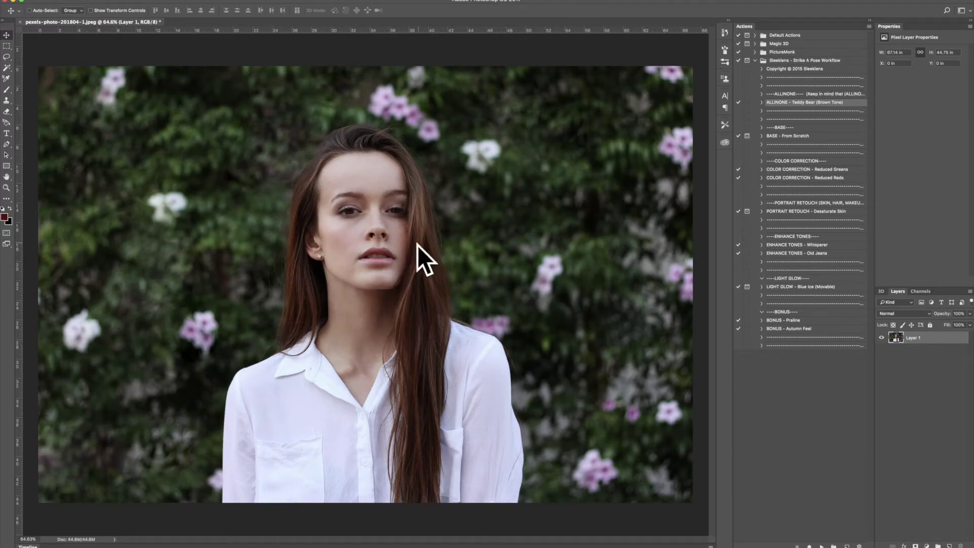
click(776, 139)
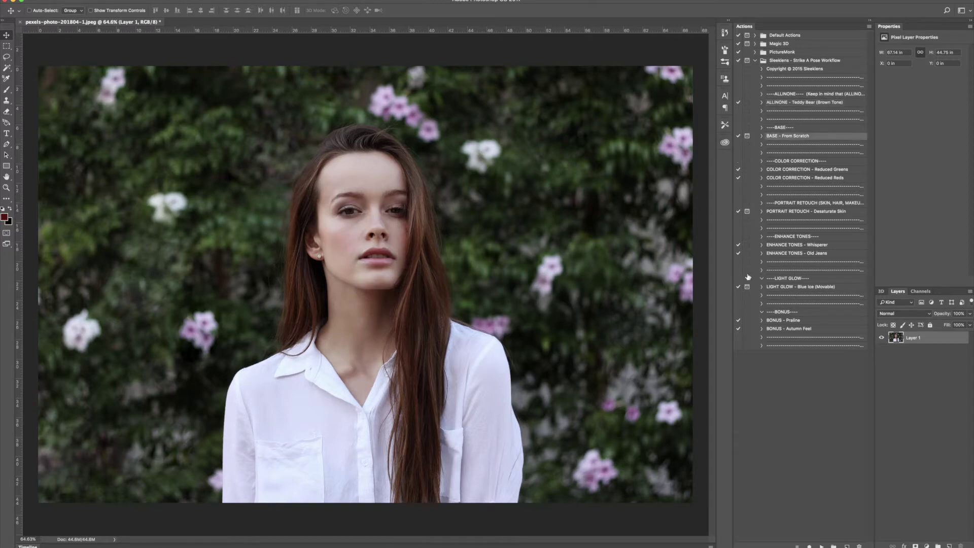
click(821, 546)
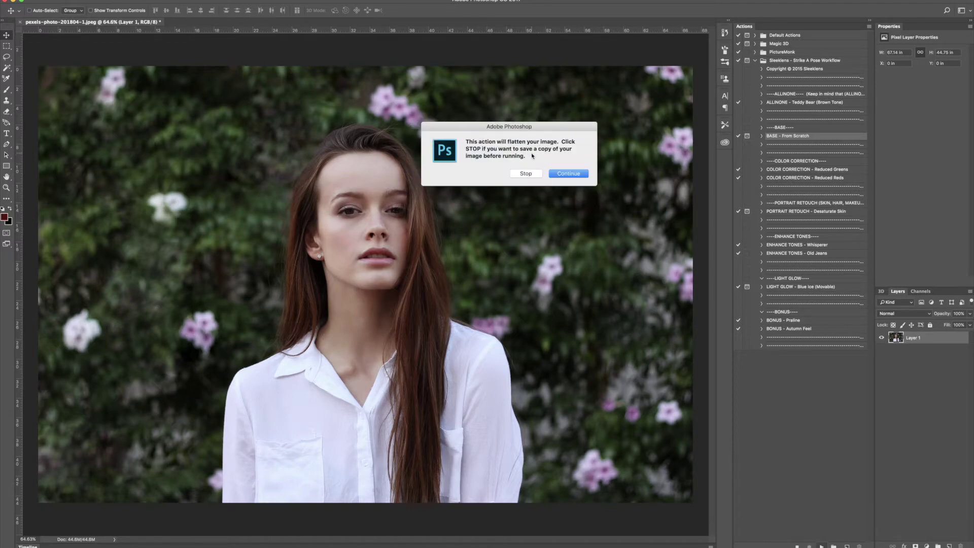
- Accept flattening, then toggle and expand the BASE - From Scratch group to compare before and after
click(569, 174)
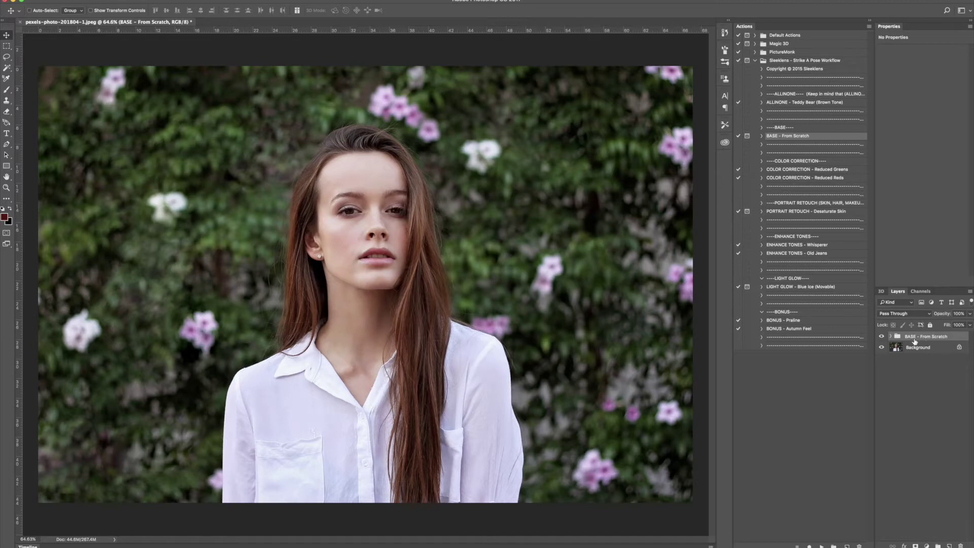
click(881, 337)
click(882, 337)
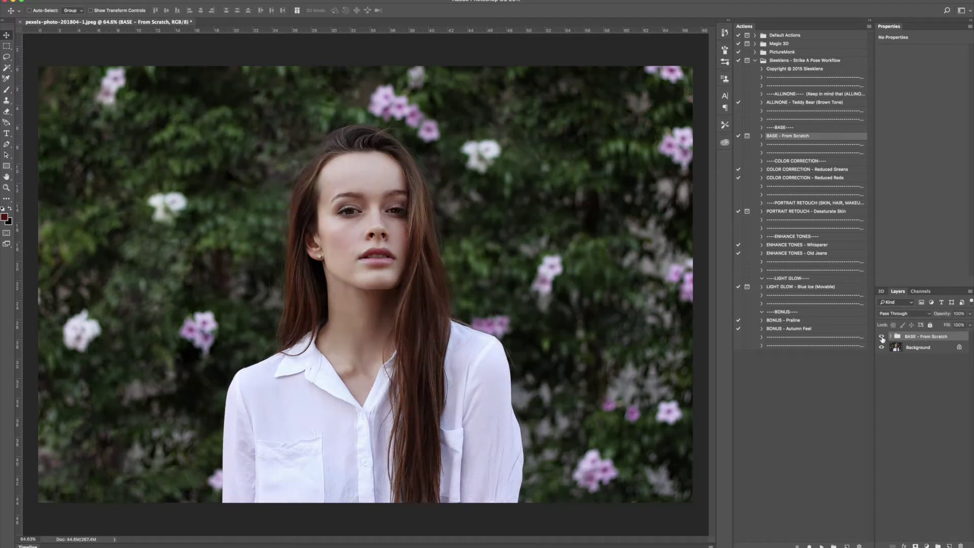
click(891, 336)
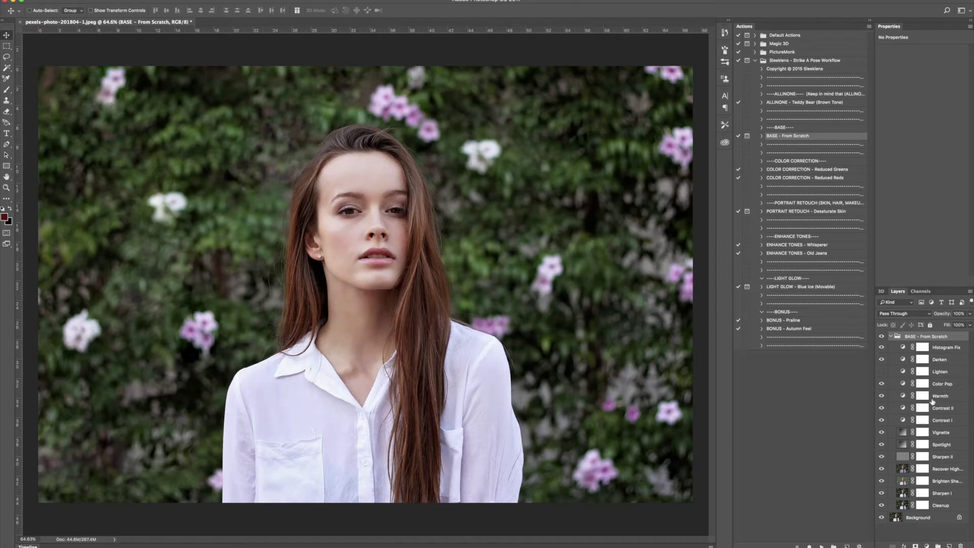
click(891, 336)
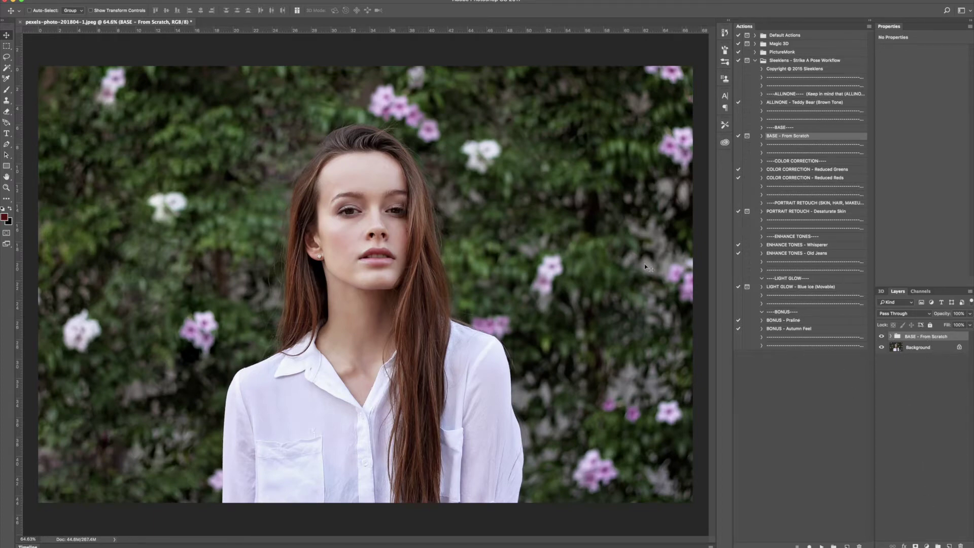
- Run COLOR CORRECTION - Reduced Greens on the Background with an 800 brush, then delete its group
click(811, 170)
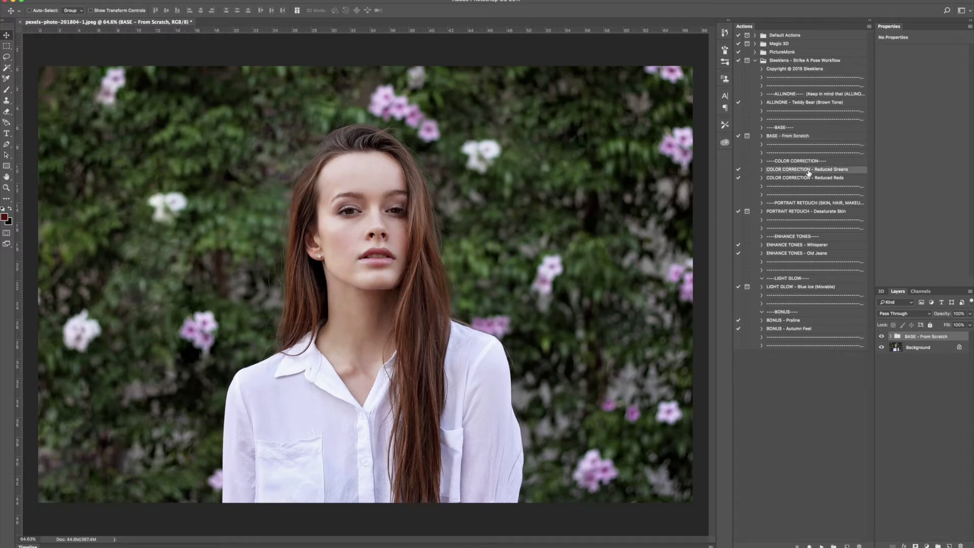
click(932, 349)
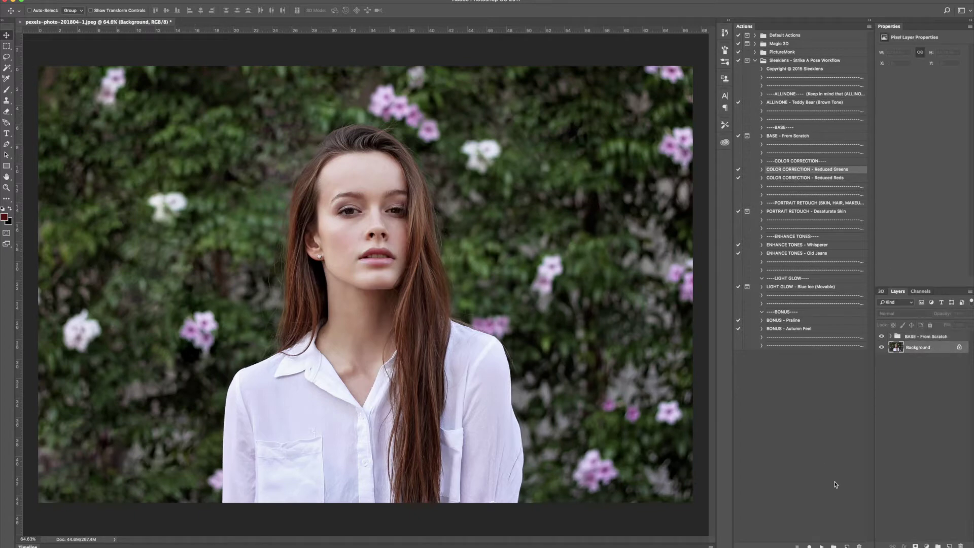
click(822, 546)
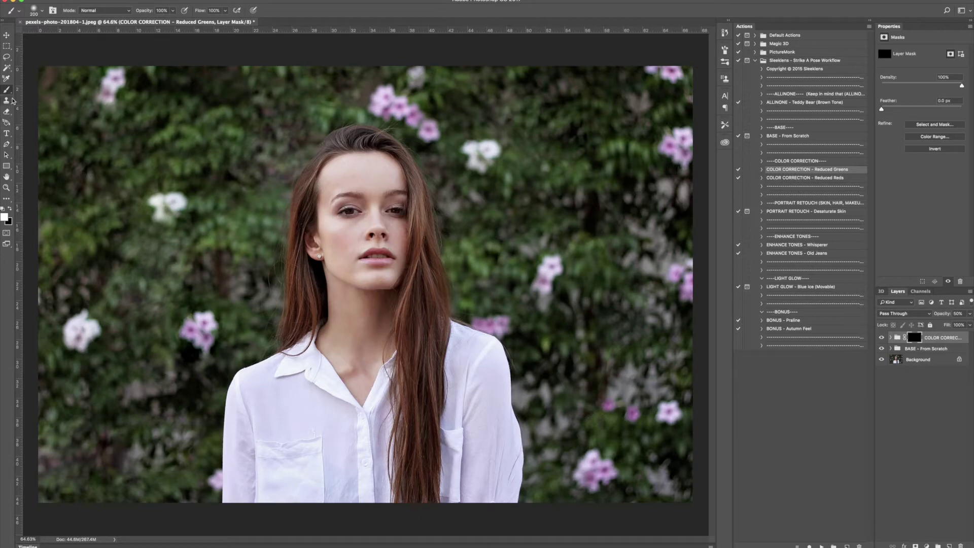
key(bracketright)
key(bracketright)
key(bracketright)
key(bracketright)
key(bracketright)
key(bracketright)
key(bracketright)
key(bracketright)
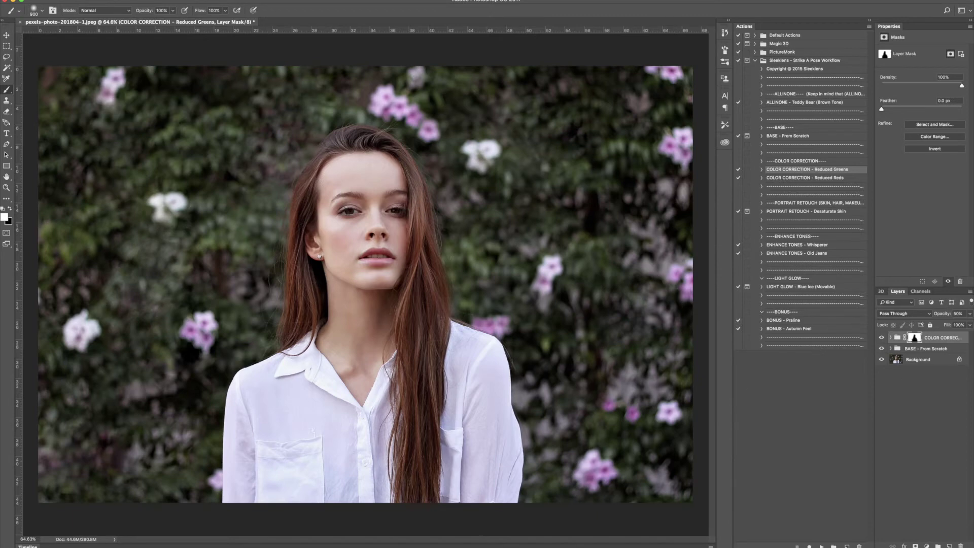
drag(937, 342, 960, 546)
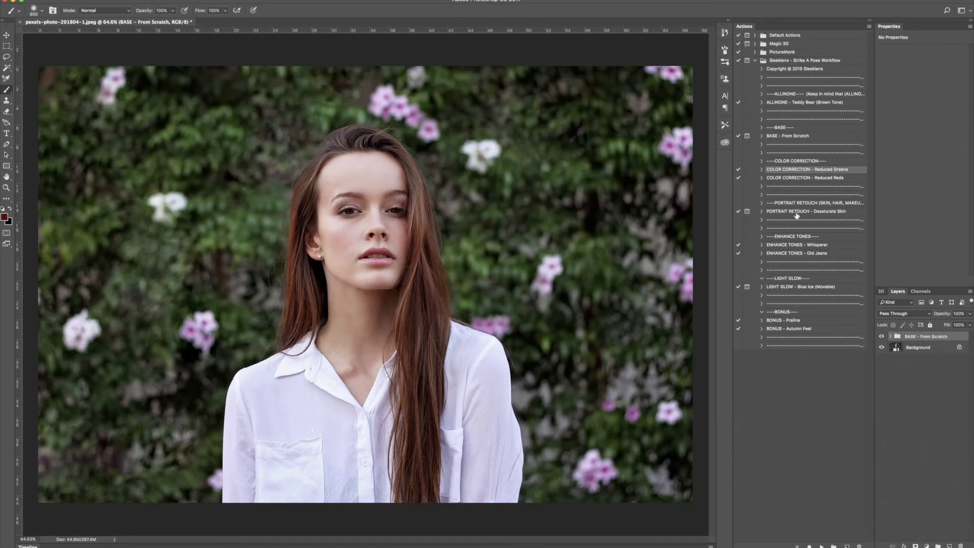
- Play PORTRAIT RETOUCH - Desaturate Skin on the Background layer and let it continue
click(797, 214)
click(917, 350)
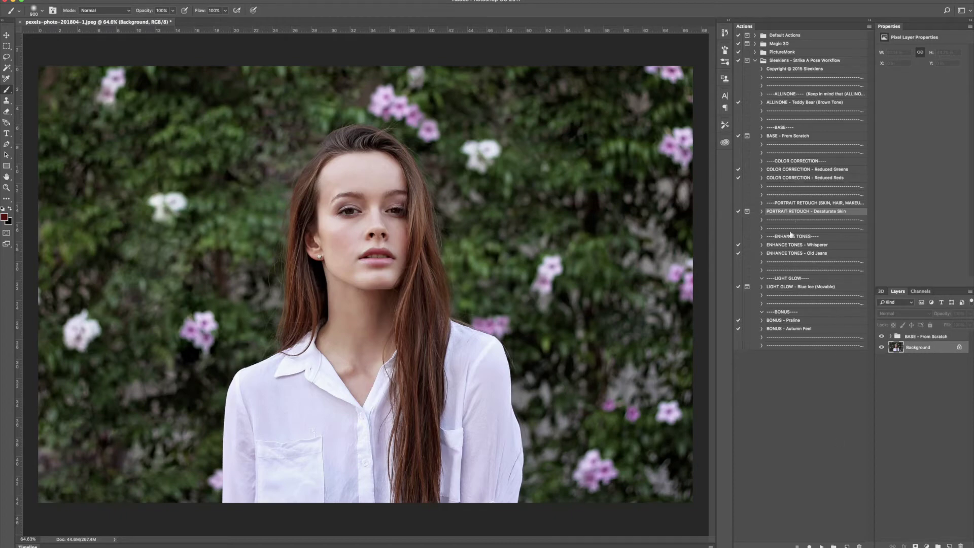
click(822, 546)
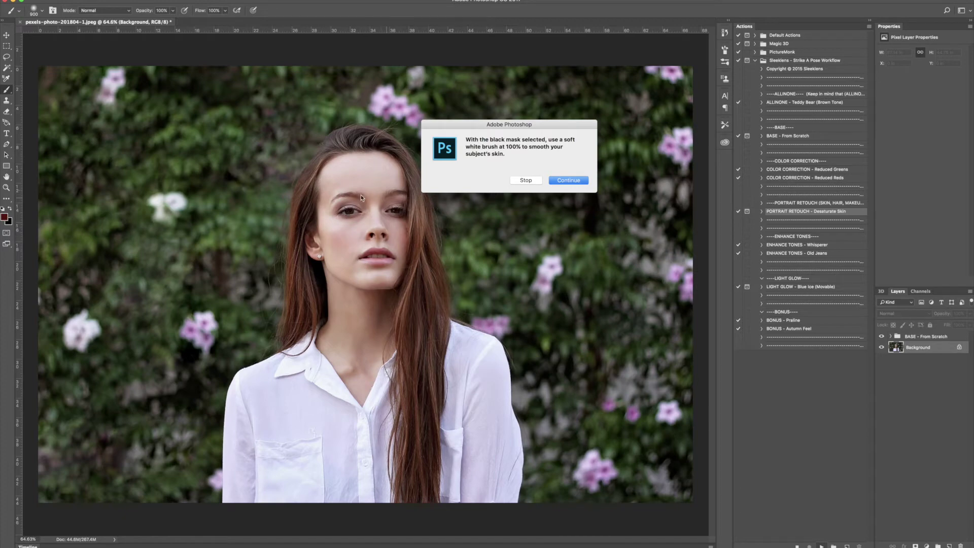
click(569, 181)
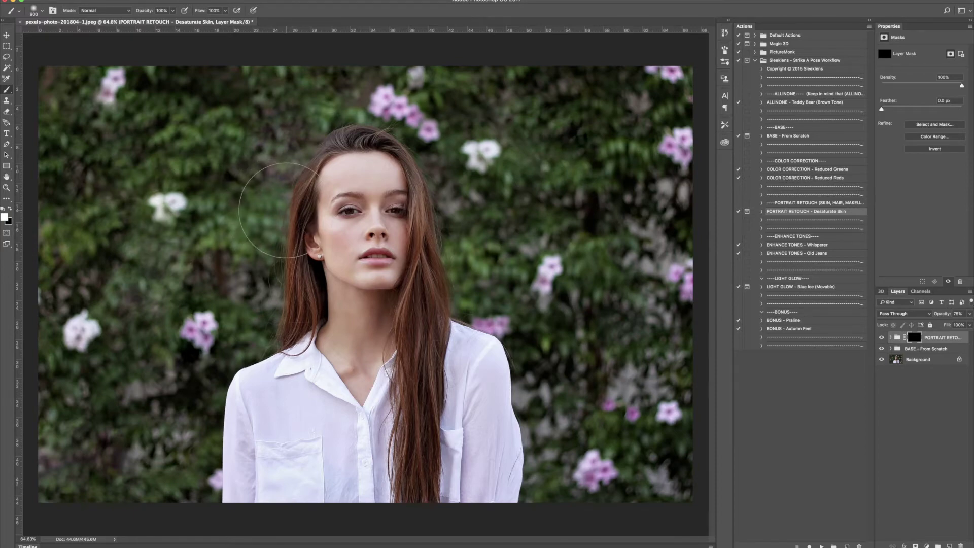
- Paint the retouch over the forehead with a smaller brush, try 49% opacity, then delete the group
key(bracketleft)
key(bracketleft)
scroll(344, 191, up, 3)
scroll(344, 192, up, 3)
key(bracketleft)
key(bracketleft)
key(bracketleft)
key(bracketleft)
key(bracketleft)
key(bracketleft)
key(bracketleft)
key(bracketleft)
key(bracketleft)
key(bracketleft)
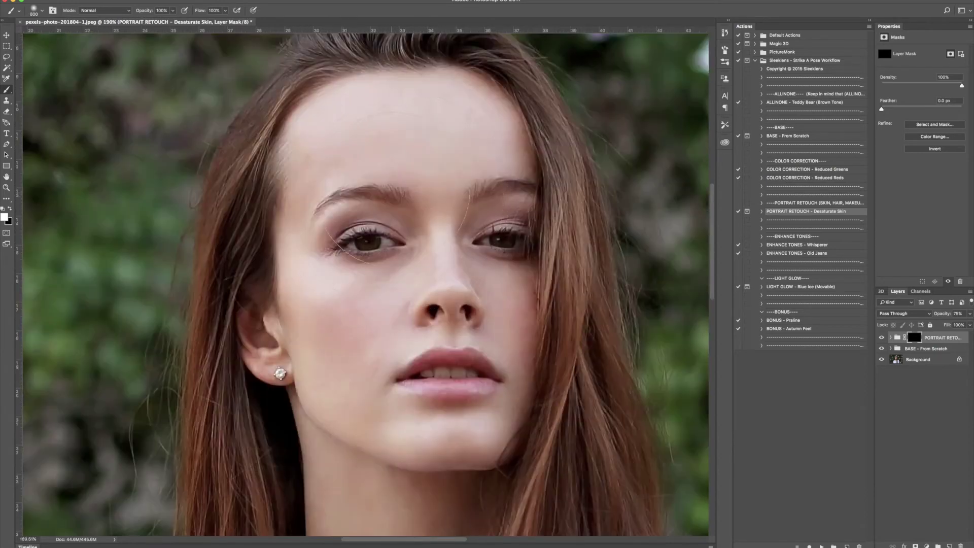
key(bracketleft)
key(bracketleft)
key(bracketleft)
drag(394, 305, 394, 307)
scroll(393, 311, down, 2)
scroll(390, 317, down, 5)
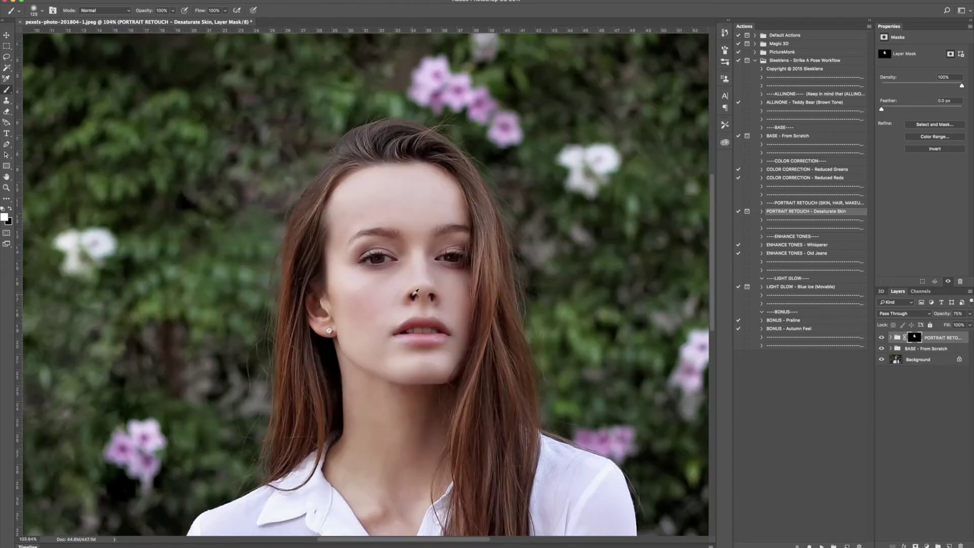
scroll(419, 304, down, 5)
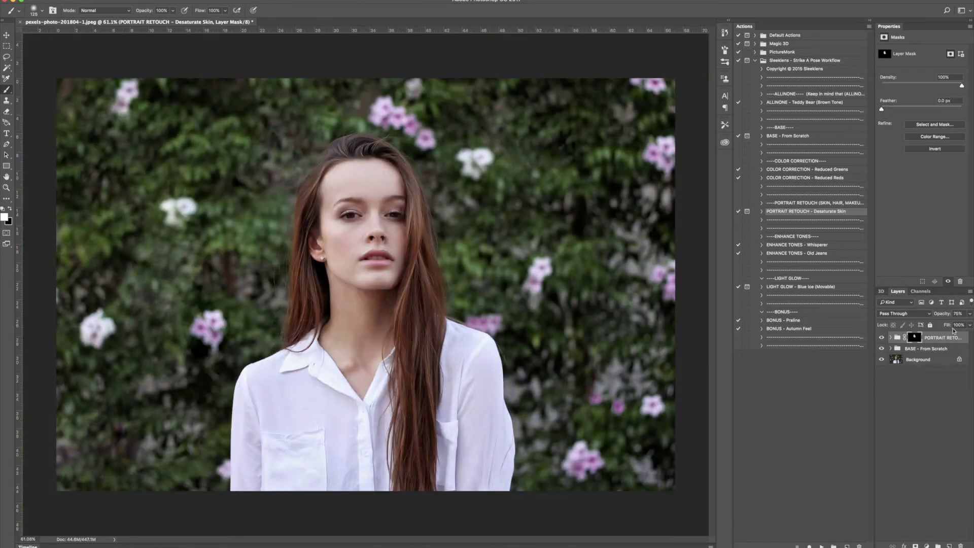
drag(941, 319, 972, 318)
drag(956, 338, 961, 545)
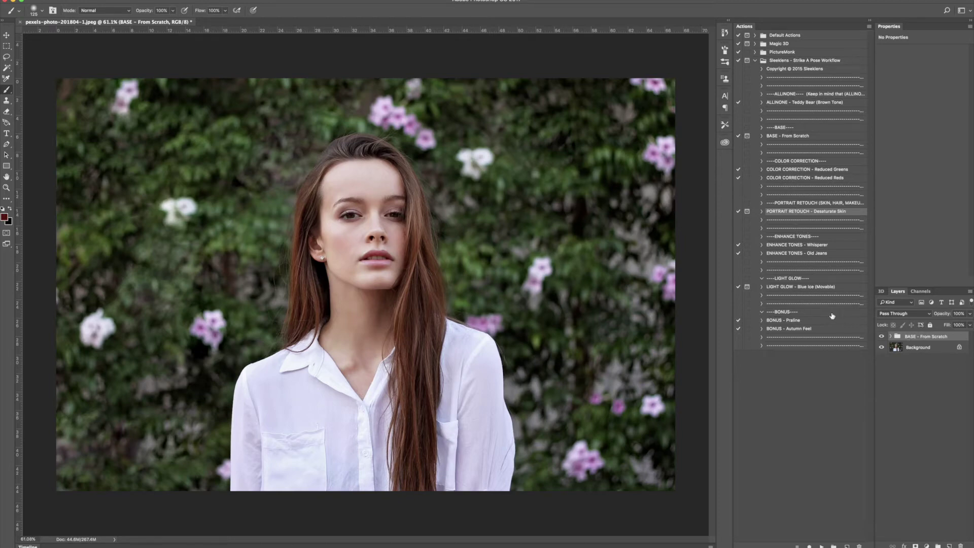
click(807, 246)
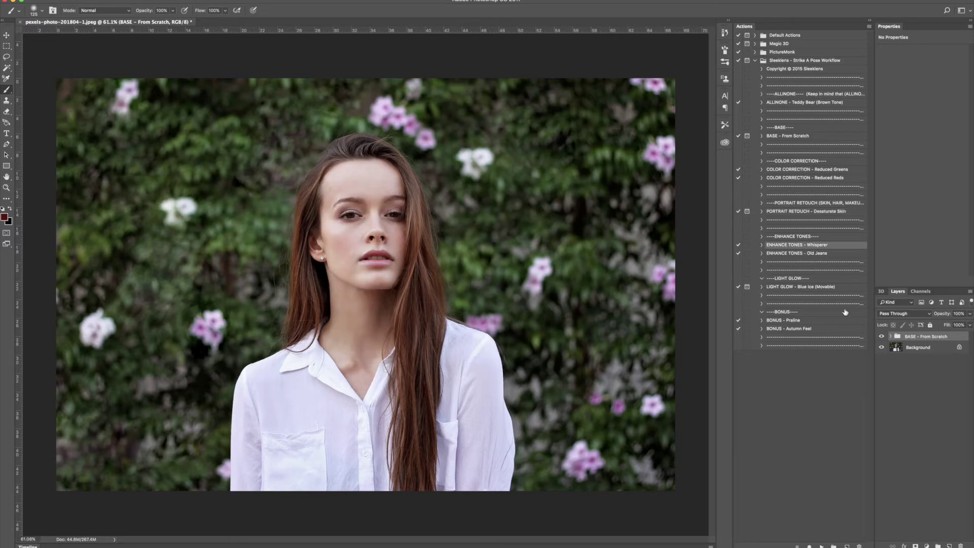
click(927, 350)
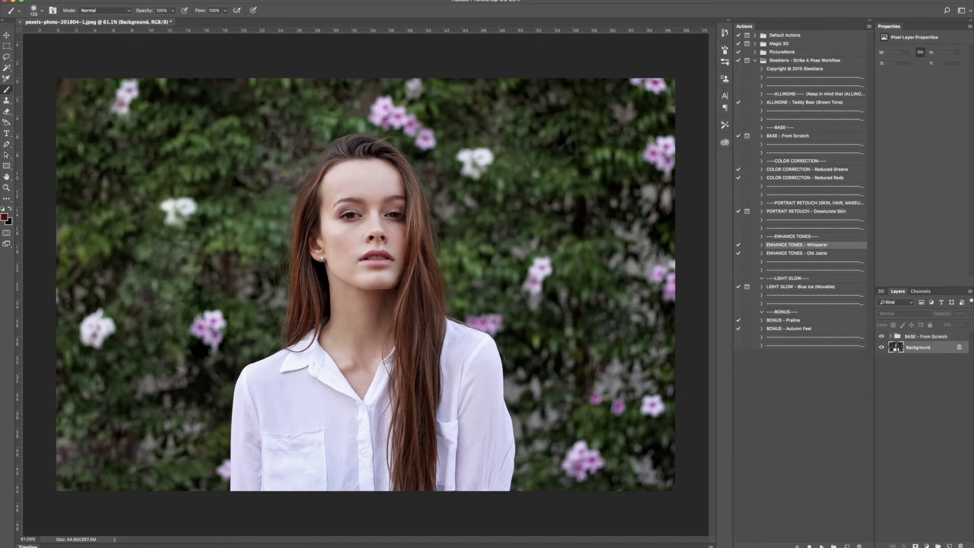
click(822, 546)
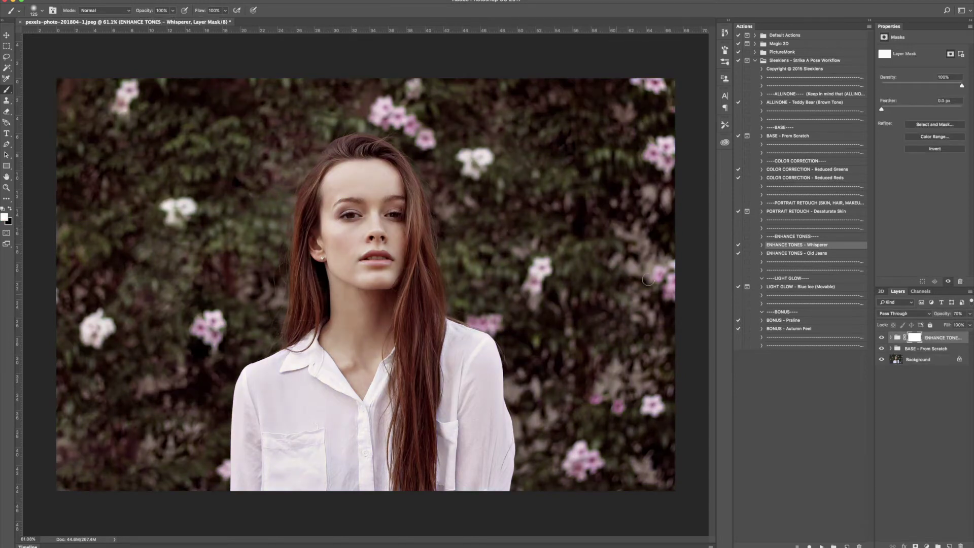
drag(940, 338, 960, 543)
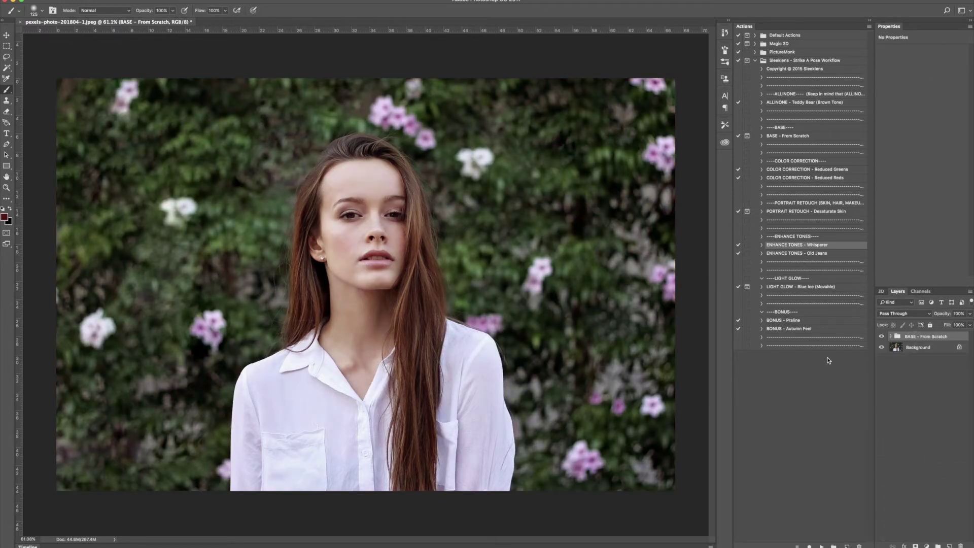
click(813, 255)
click(920, 350)
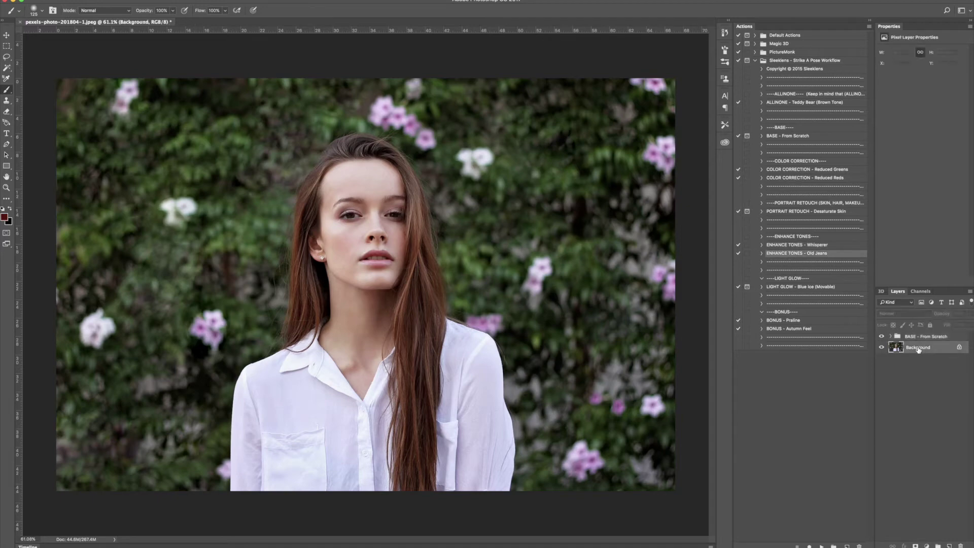
click(821, 546)
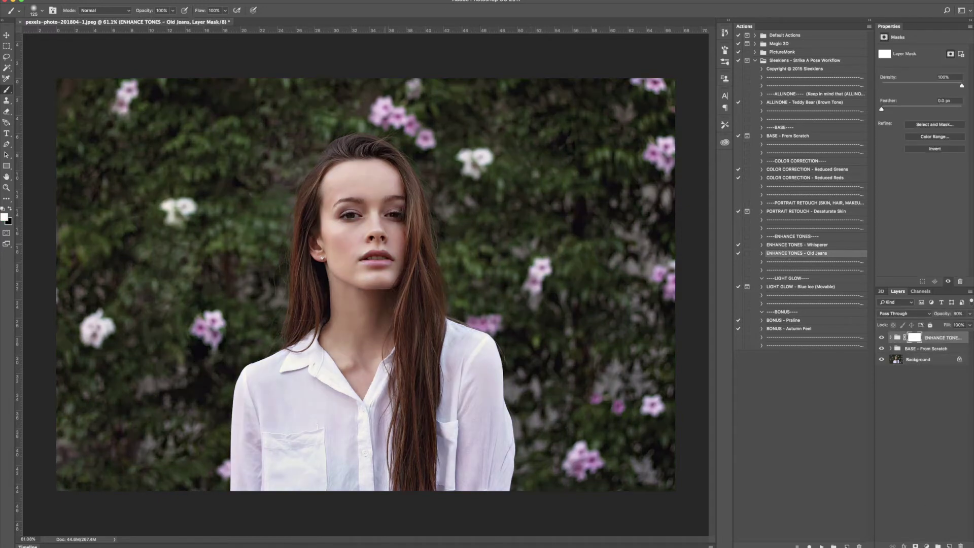
click(890, 337)
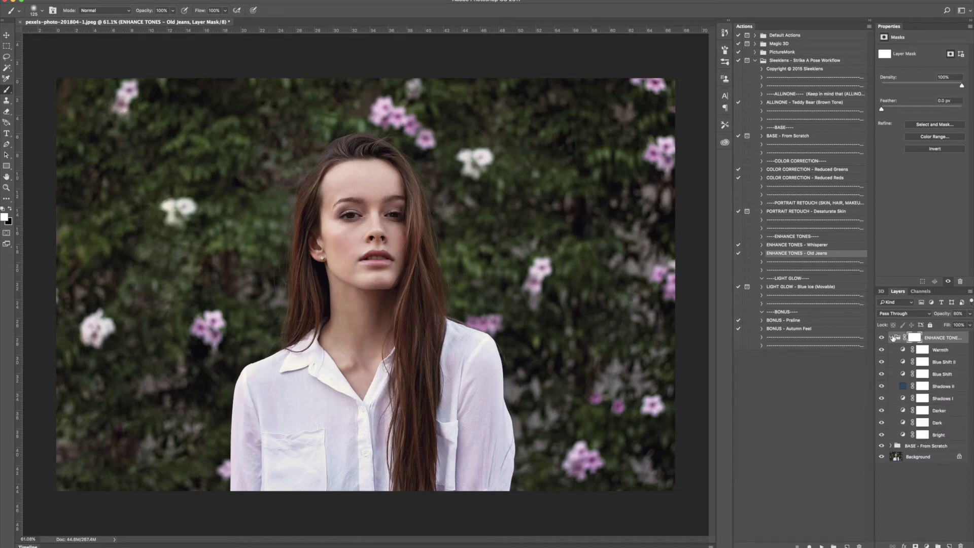
click(891, 338)
drag(947, 341, 960, 545)
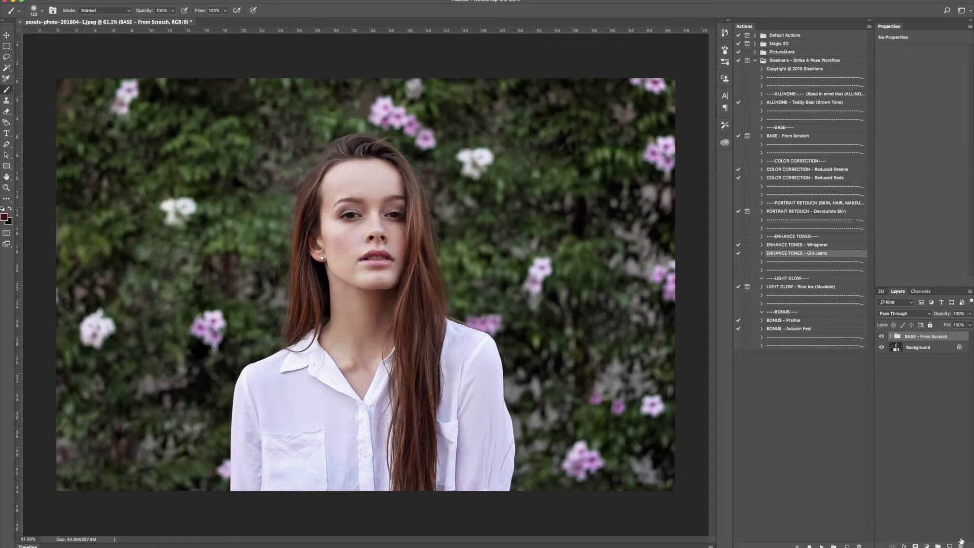
- Play LIGHT GLOW - Blue Ice on the Background and drag its sunlight burst above her head
click(790, 288)
click(929, 349)
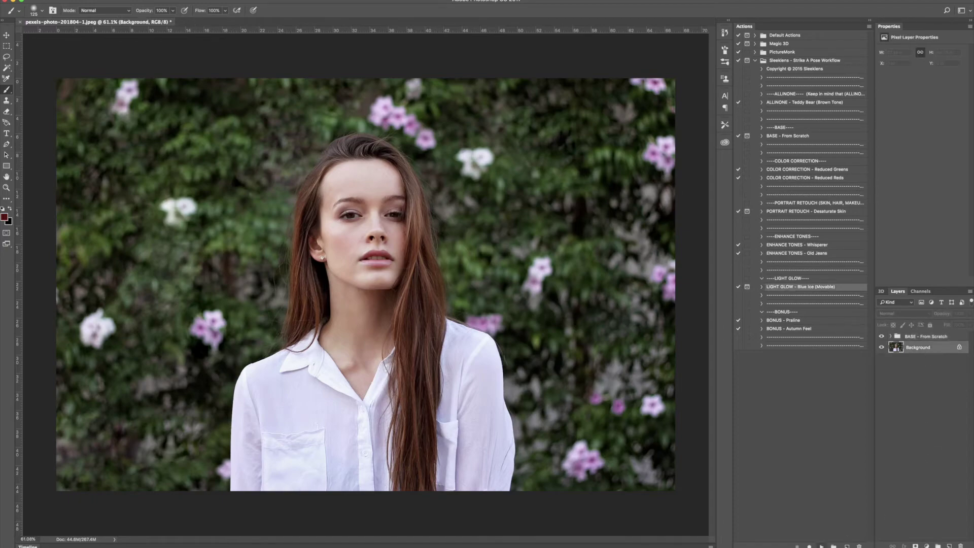
click(822, 546)
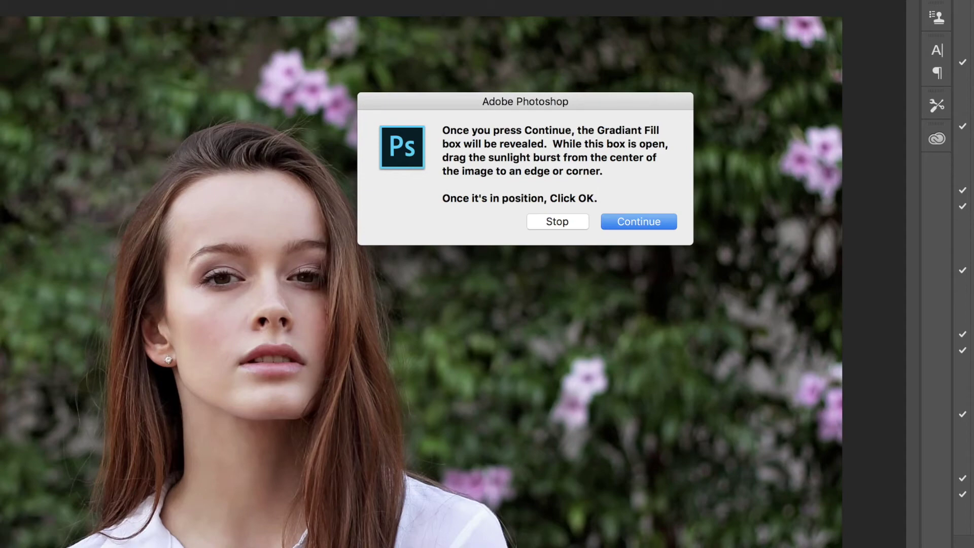
click(660, 222)
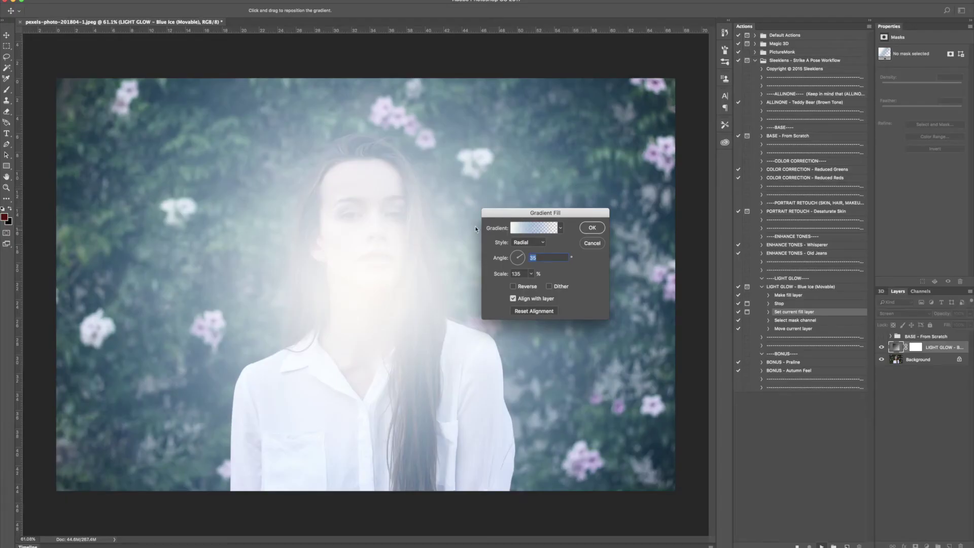
drag(405, 270, 656, 124)
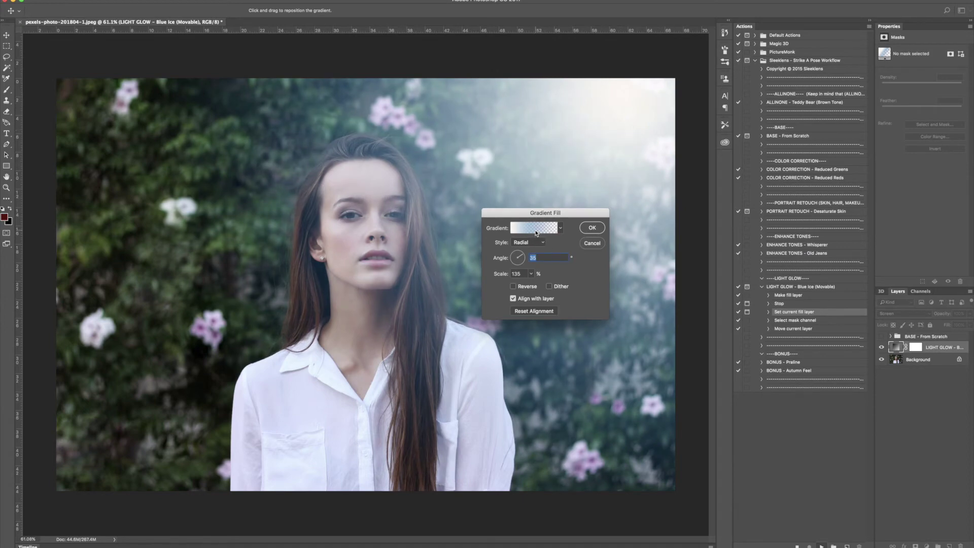
click(536, 234)
- Change the glow gradient's colour stop from icy blue to a golden orange and confirm
double_click(671, 282)
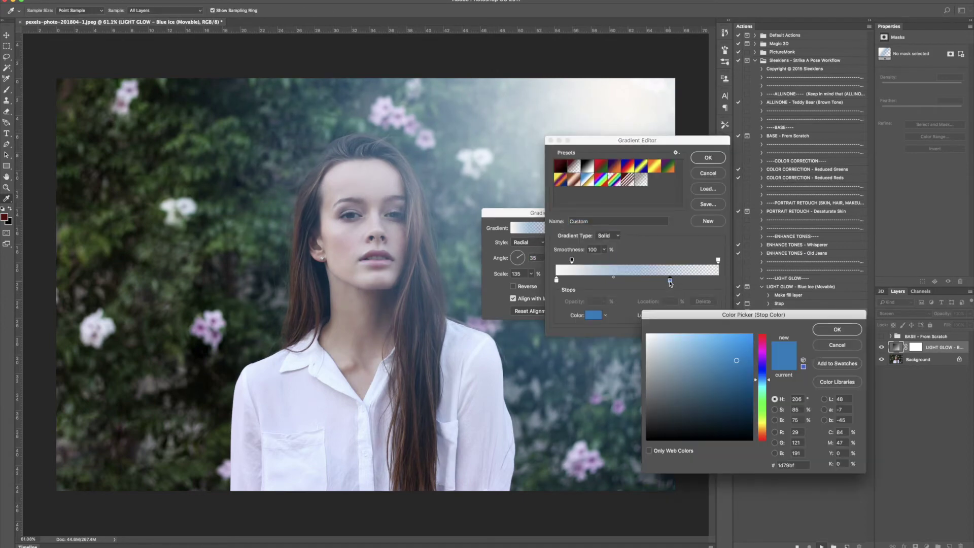
mouse_move(725, 381)
mouse_down()
mouse_move(712, 387)
mouse_move(717, 401)
mouse_move(762, 427)
mouse_move(735, 361)
mouse_move(770, 427)
mouse_move(739, 398)
mouse_move(744, 344)
mouse_up()
click(769, 431)
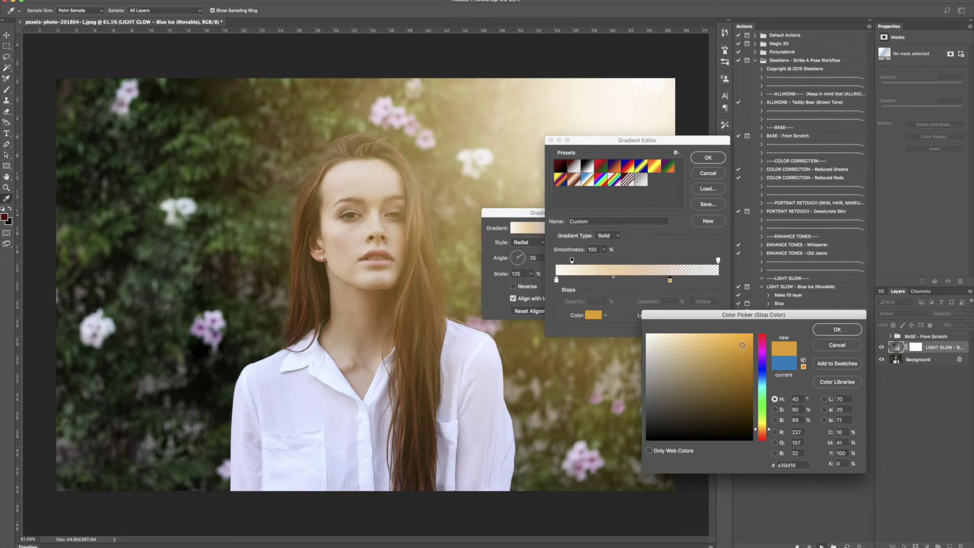
click(825, 330)
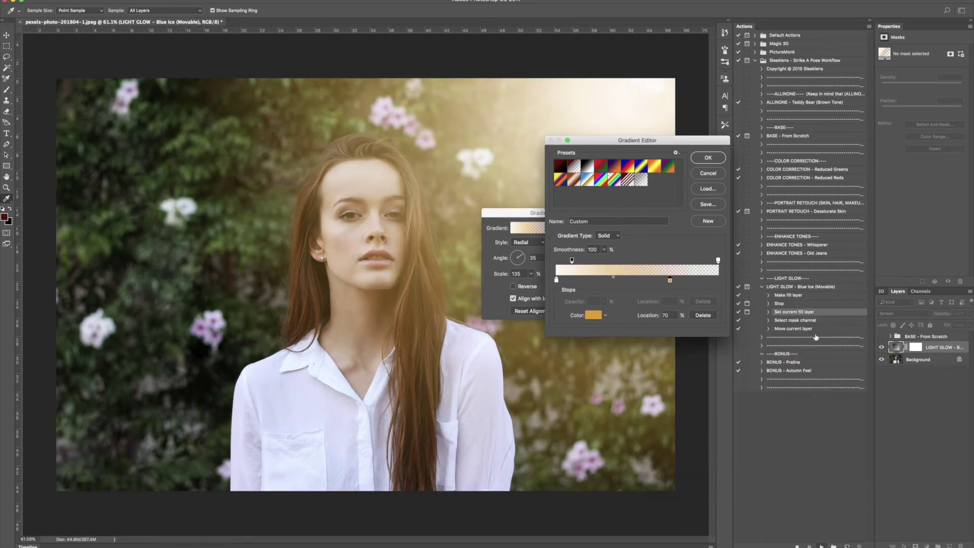
click(709, 159)
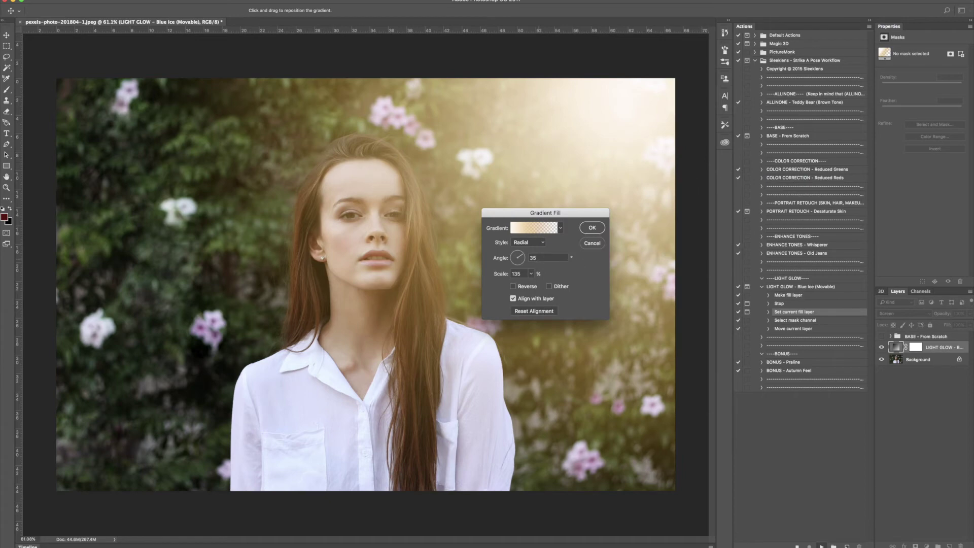
- Confirm the golden glow, set its opacity to 79%, and decline rasterizing the fill
click(592, 227)
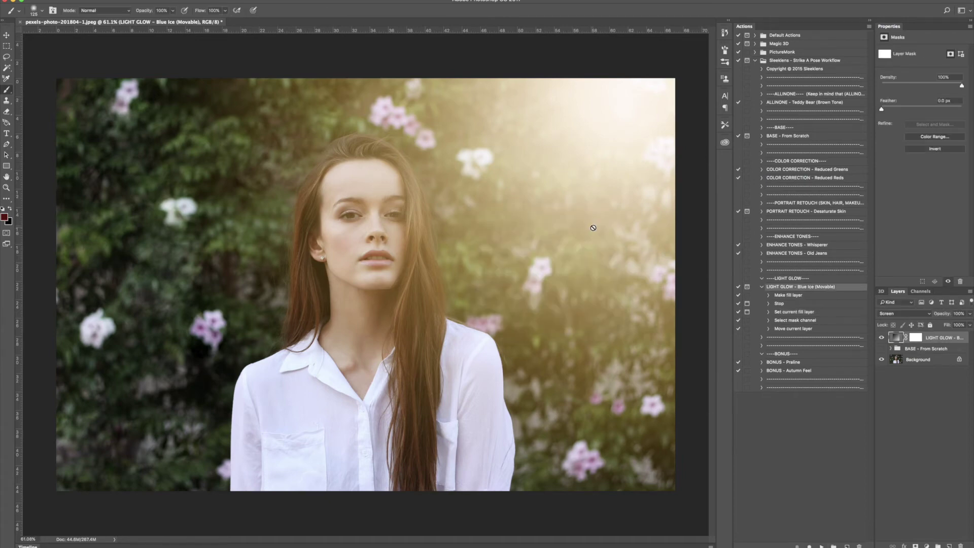
drag(943, 315, 935, 316)
click(624, 142)
click(532, 173)
- Paint black on the glow mask with a large low-opacity, low-flow brush to clear haze from face and hair
click(916, 337)
key(x)
key(x)
key(x)
key(bracketright)
key(bracketright)
key(bracketright)
key(bracketright)
key(bracketright)
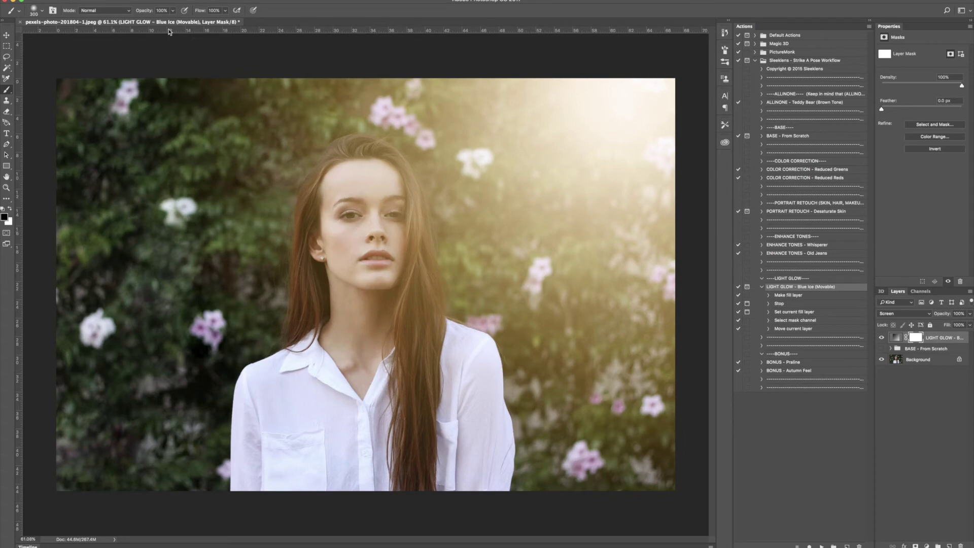
drag(151, 12, 129, 13)
drag(203, 11, 187, 13)
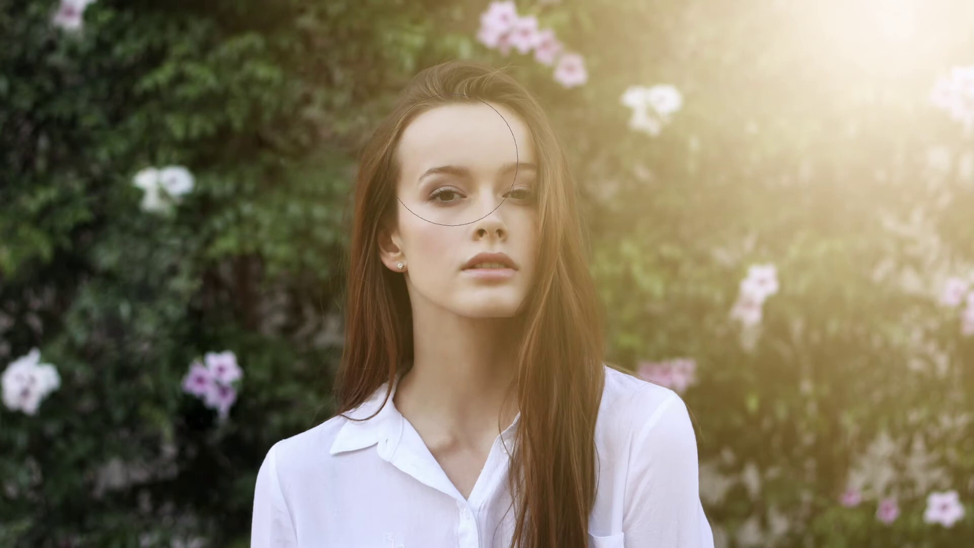
mouse_move(452, 159)
mouse_down()
mouse_move(488, 171)
mouse_move(499, 271)
mouse_move(471, 279)
mouse_move(426, 248)
mouse_move(423, 199)
mouse_move(435, 174)
mouse_move(490, 168)
mouse_move(518, 265)
mouse_up()
mouse_move(536, 104)
mouse_down()
mouse_move(408, 179)
mouse_move(525, 187)
mouse_move(537, 301)
mouse_move(447, 315)
mouse_move(564, 428)
mouse_move(557, 486)
mouse_move(391, 269)
mouse_move(409, 192)
mouse_up()
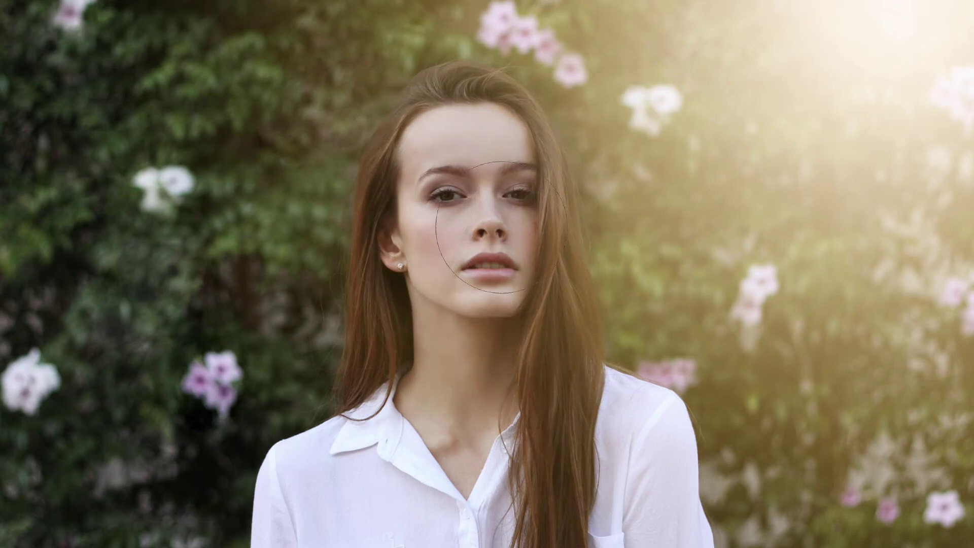
mouse_move(486, 224)
mouse_down()
mouse_move(487, 262)
mouse_move(459, 194)
mouse_move(514, 259)
mouse_move(432, 218)
mouse_move(447, 300)
mouse_up()
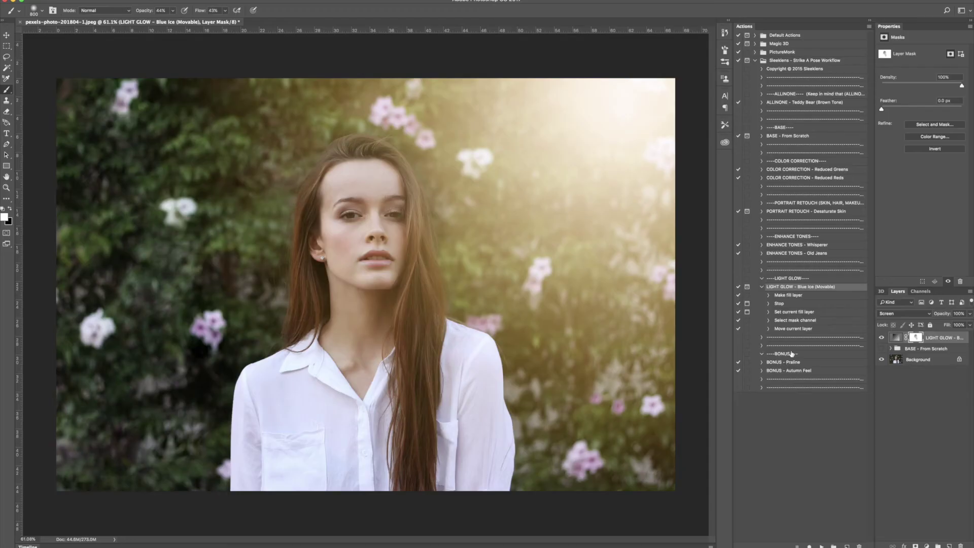
- With the Background layer selected, play BONUS - Praline and then BONUS - Autumn Feel
click(792, 362)
click(916, 360)
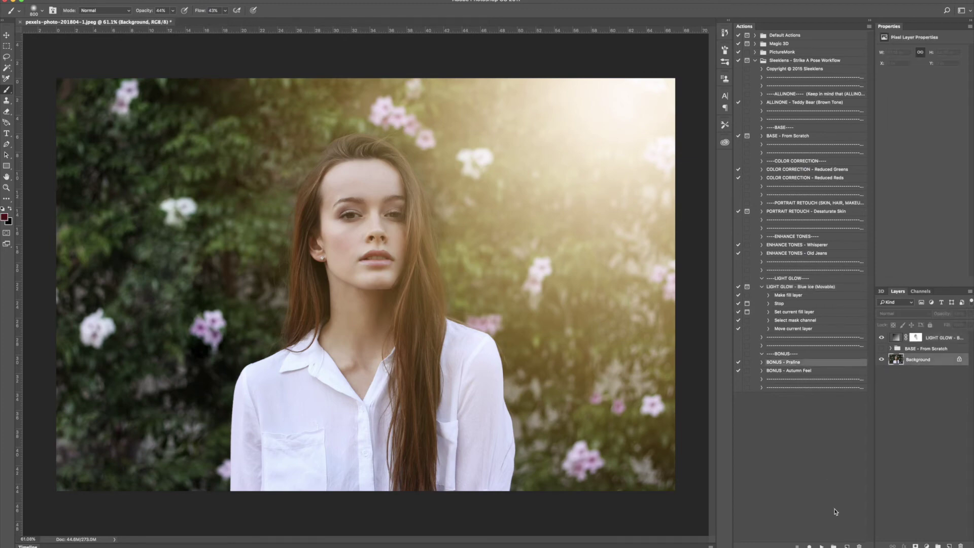
click(821, 546)
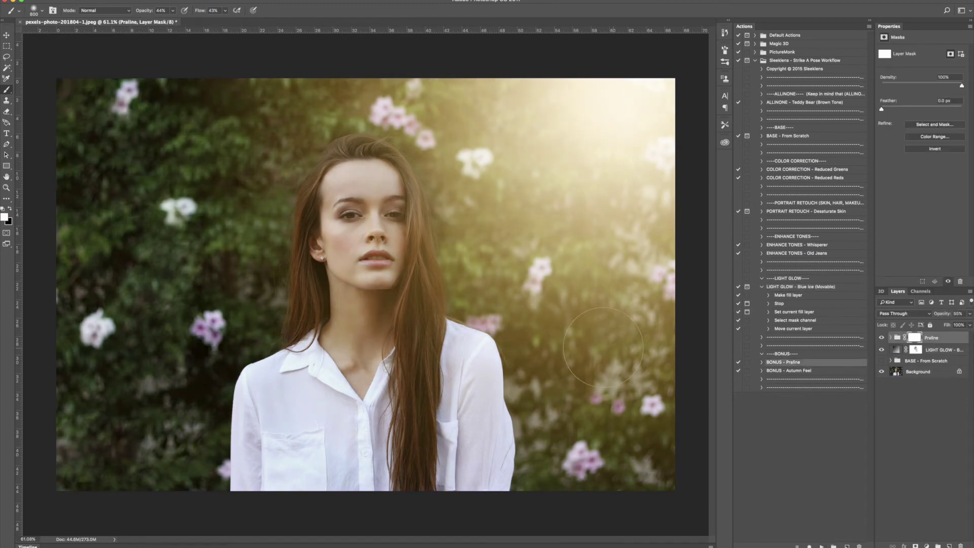
click(801, 372)
click(821, 546)
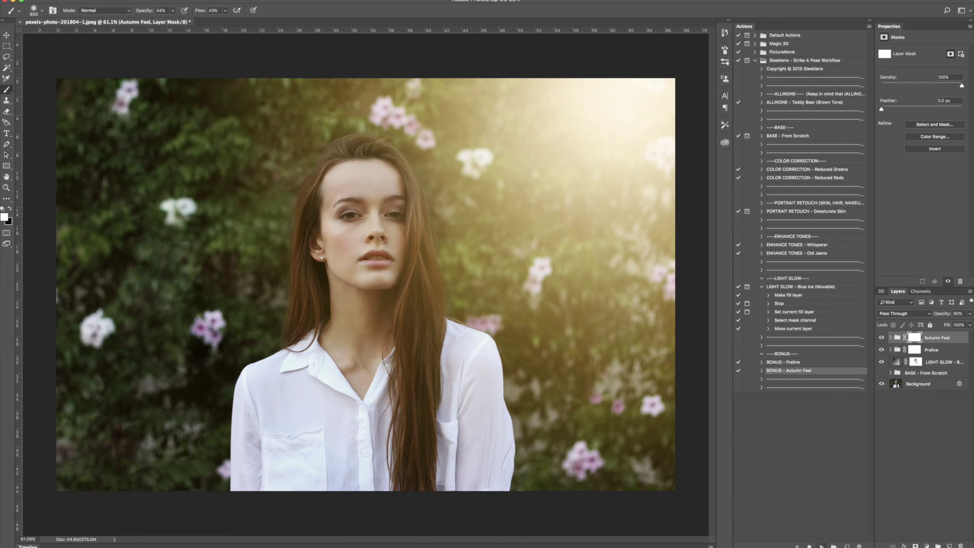